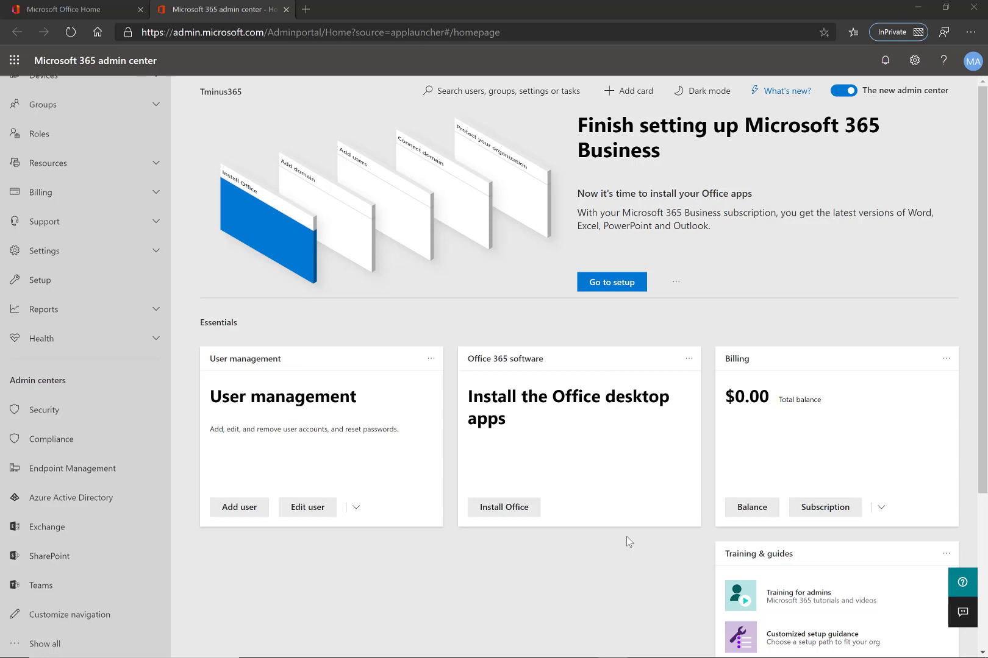
# Leave the virtual machine window and launch Endpoint Manager admin center in a new tab
pyautogui.hotkey('alt', 'Tab')
pyautogui.hotkey('alt', 'Tab')
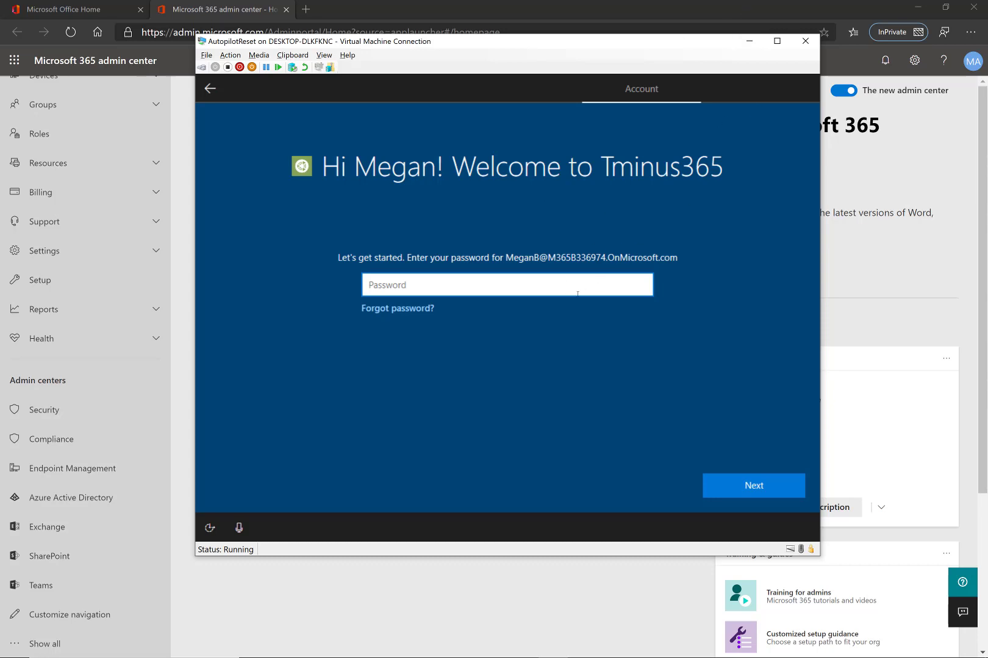
pyautogui.click(749, 41)
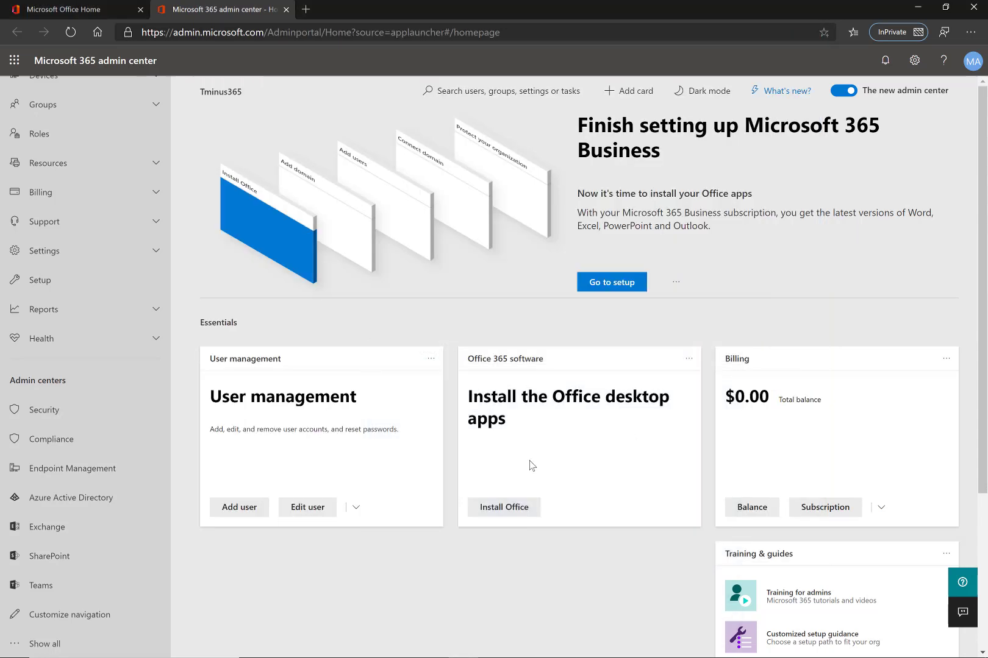
pyautogui.click(109, 469)
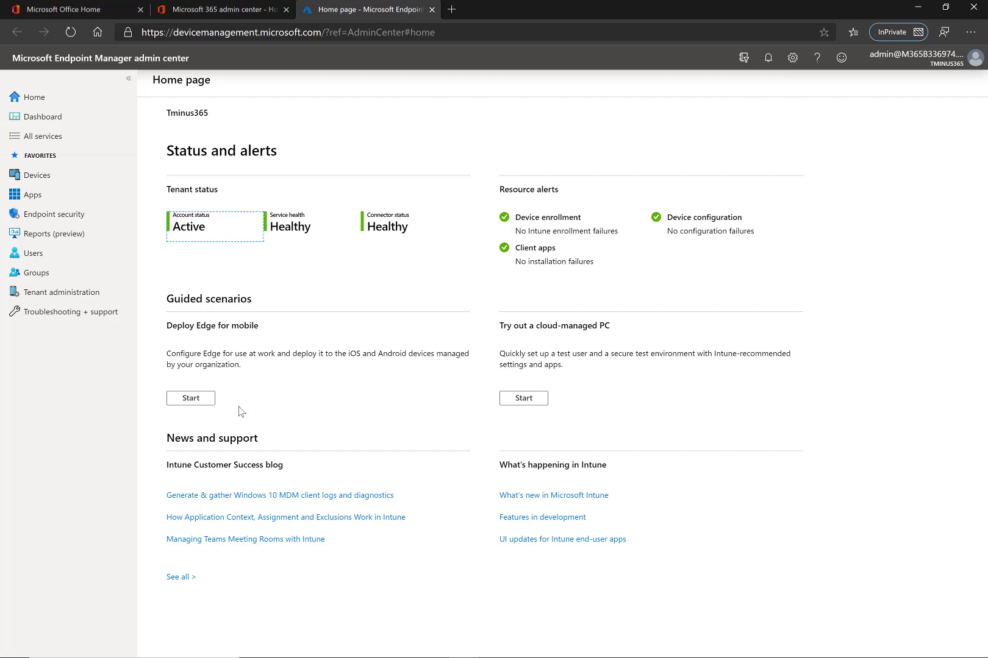
# Show Tenant administration's Branding and customization page with company name Tminus365, Blue theme and logo
pyautogui.click(61, 295)
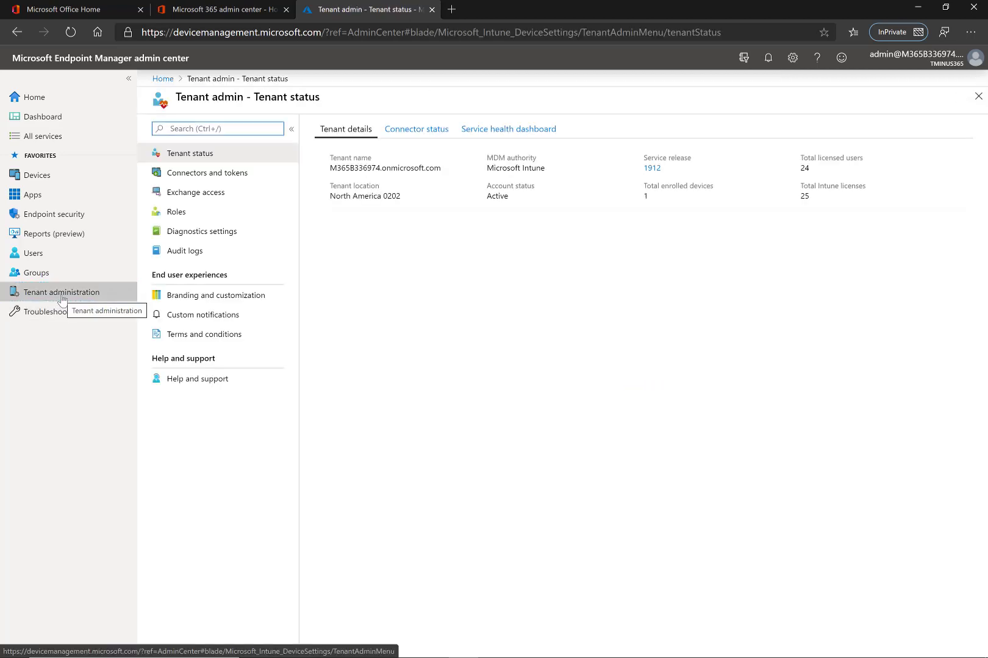
pyautogui.click(208, 295)
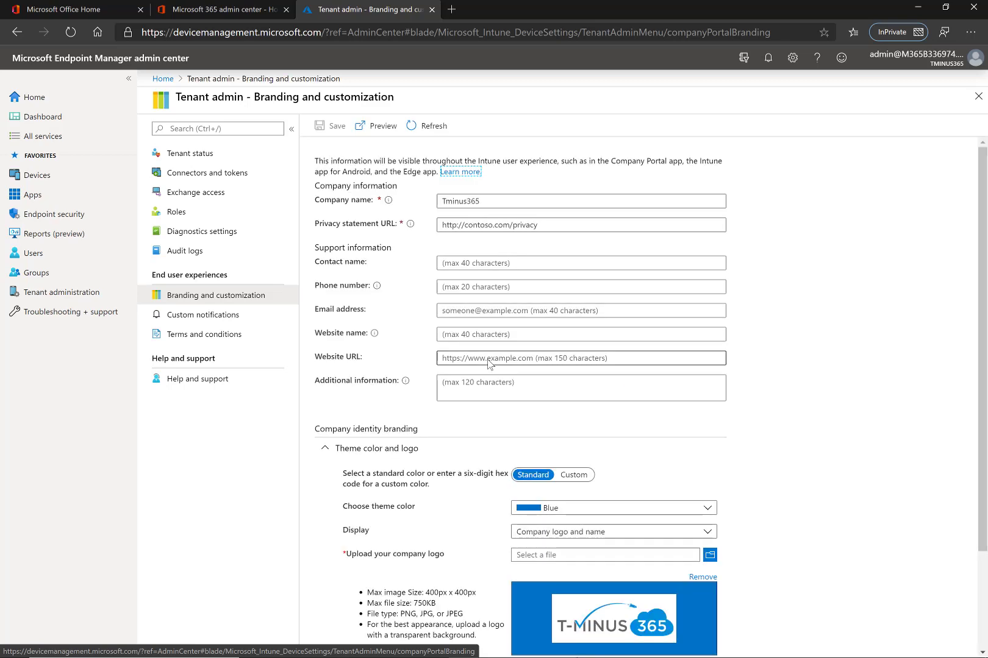
pyautogui.tripleClick(321, 162)
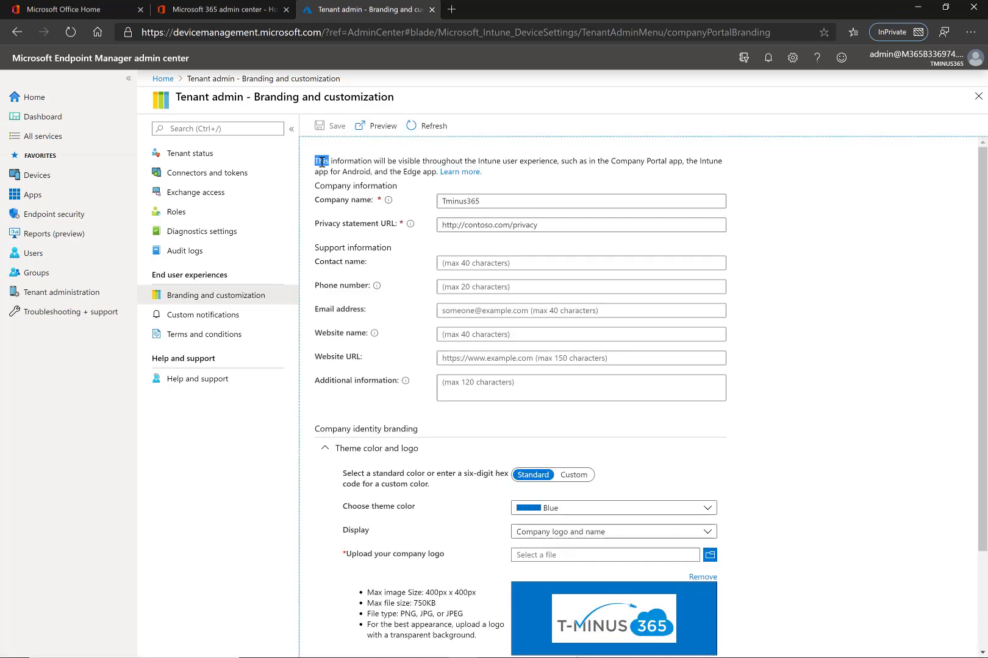
pyautogui.click(544, 177)
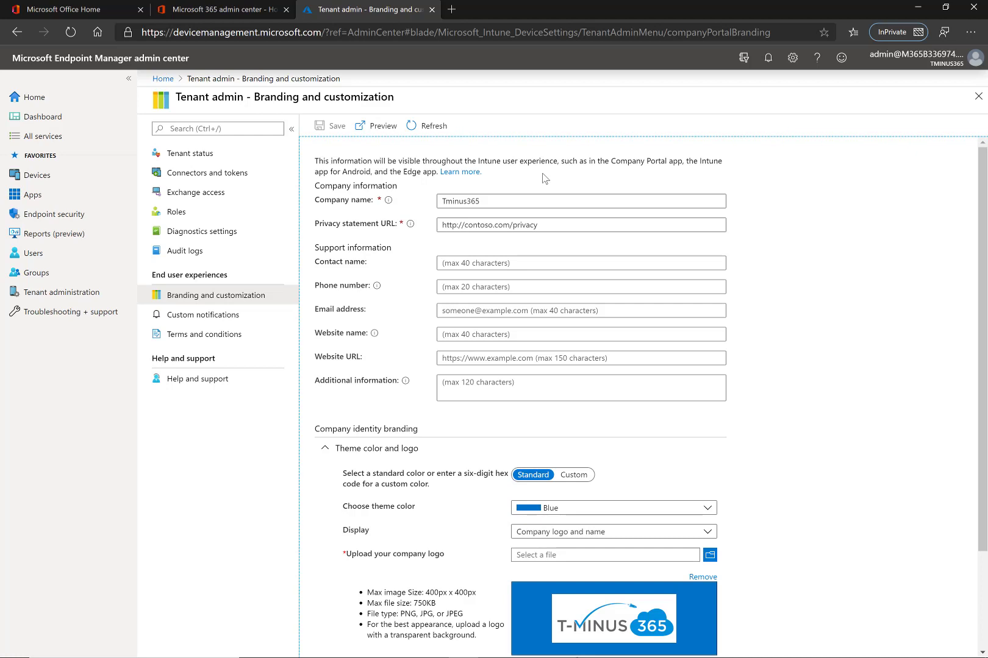
pyautogui.scroll(-3, 657, 395)
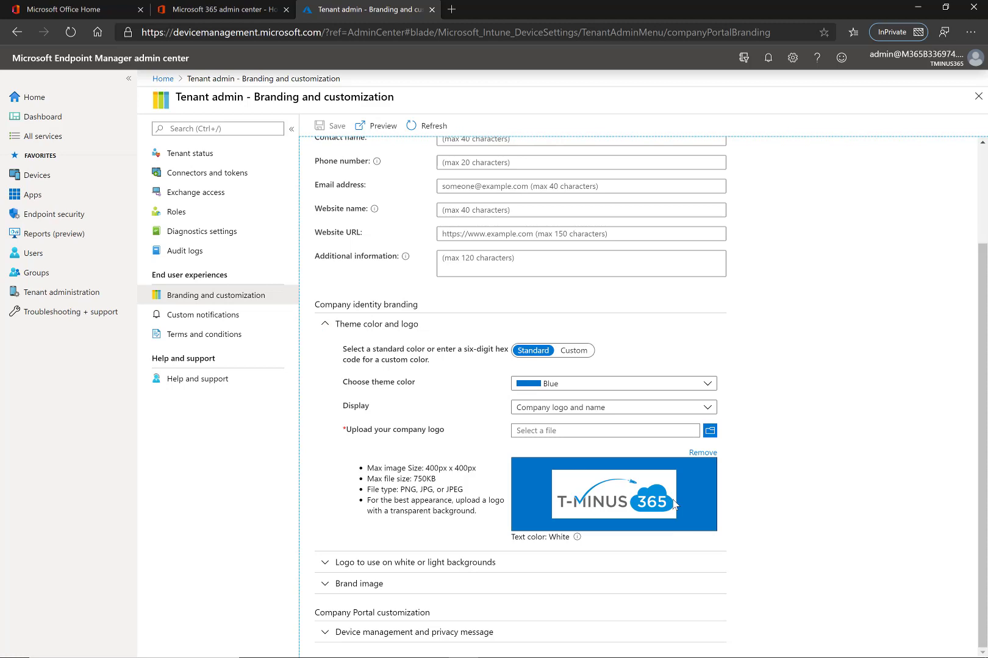
pyautogui.scroll(3, 582, 432)
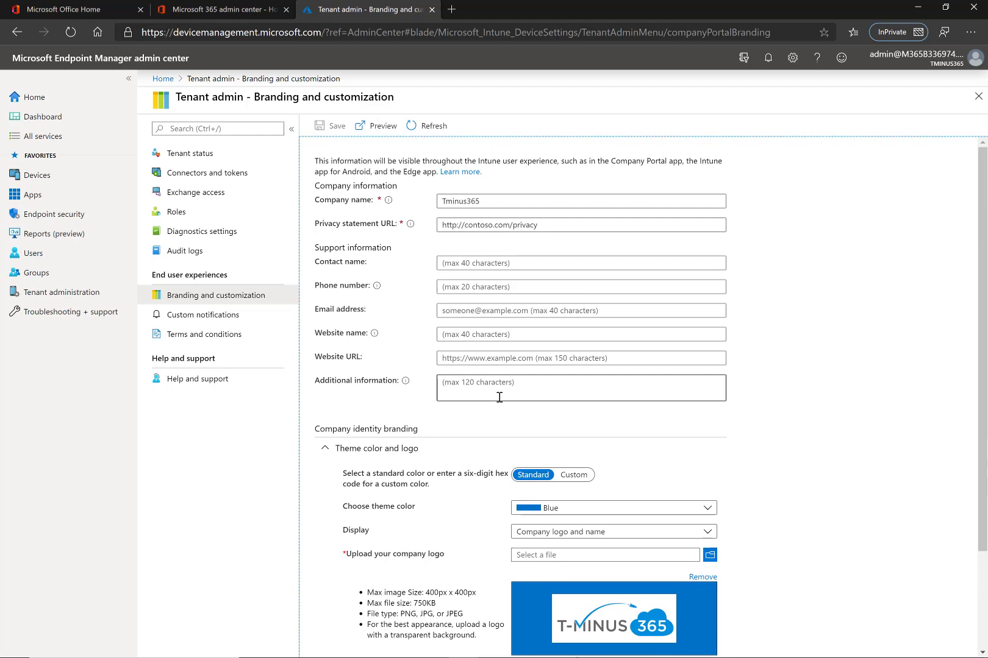
# From the Microsoft 365 admin center, reach Azure AD Company branding, showing only the unbranded Default locale
pyautogui.click(239, 11)
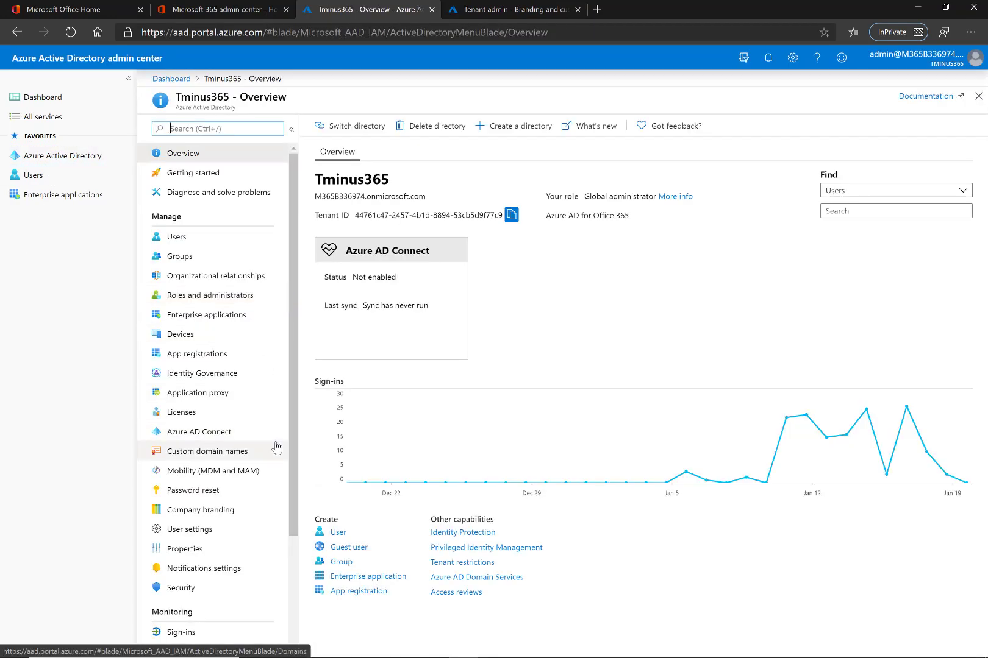
pyautogui.scroll(-2, 274, 448)
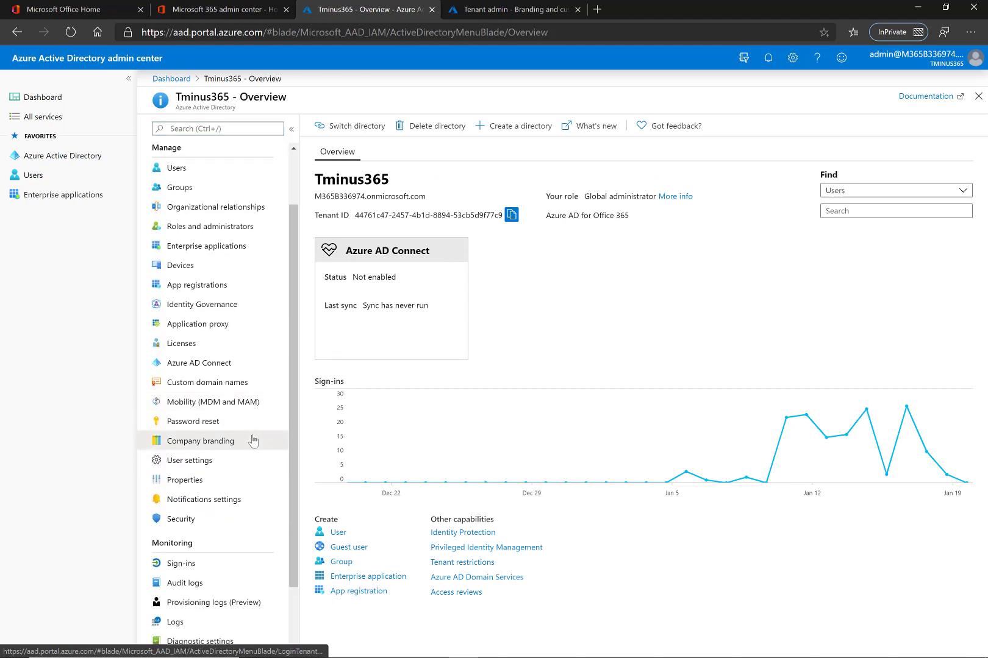
pyautogui.click(256, 440)
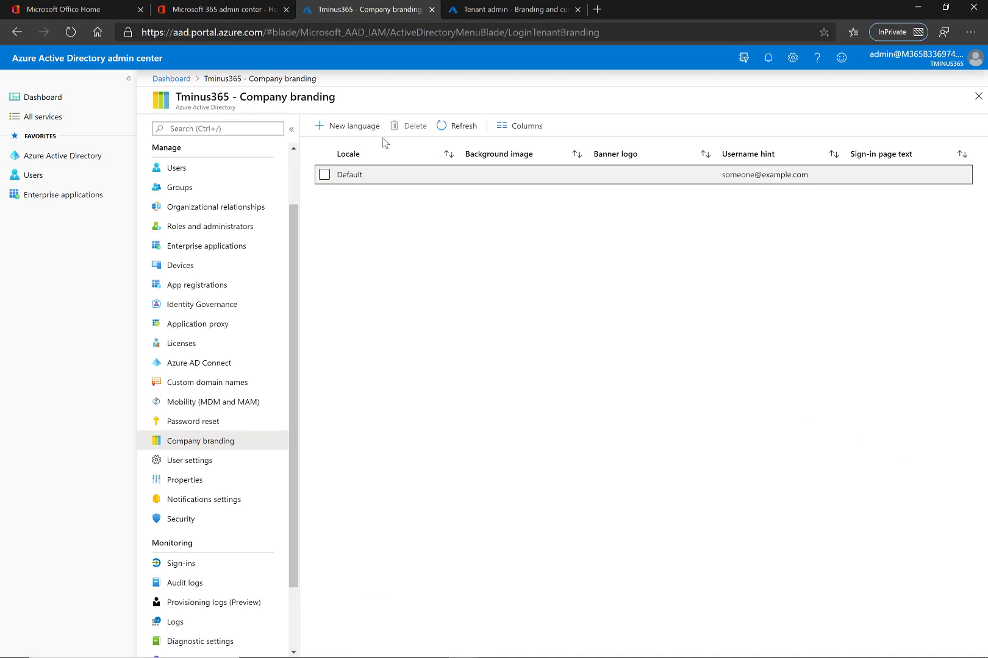
# Inspect the Default locale's branding, noting the 240x240 square logo size, and close it unsaved
pyautogui.click(373, 177)
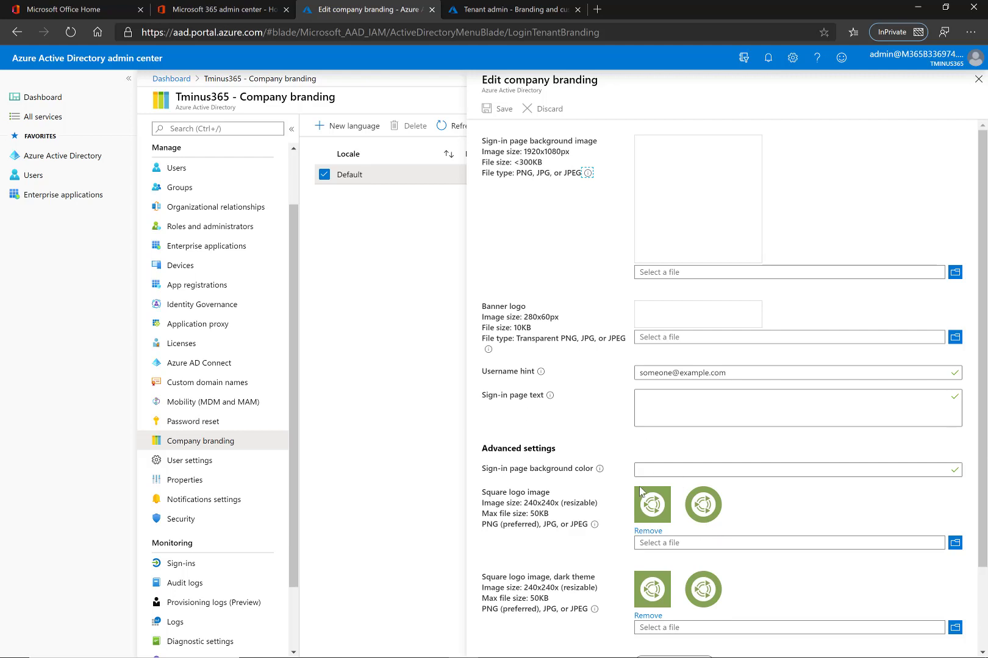
pyautogui.moveTo(528, 504); pyautogui.dragTo(557, 510)
pyautogui.doubleClick(556, 506)
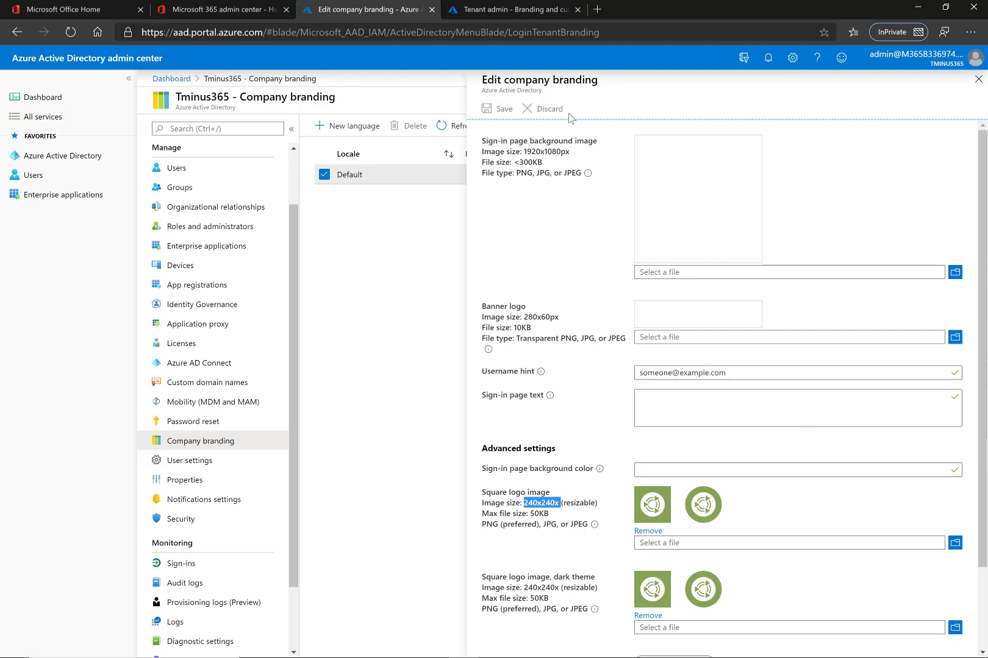
pyautogui.click(977, 79)
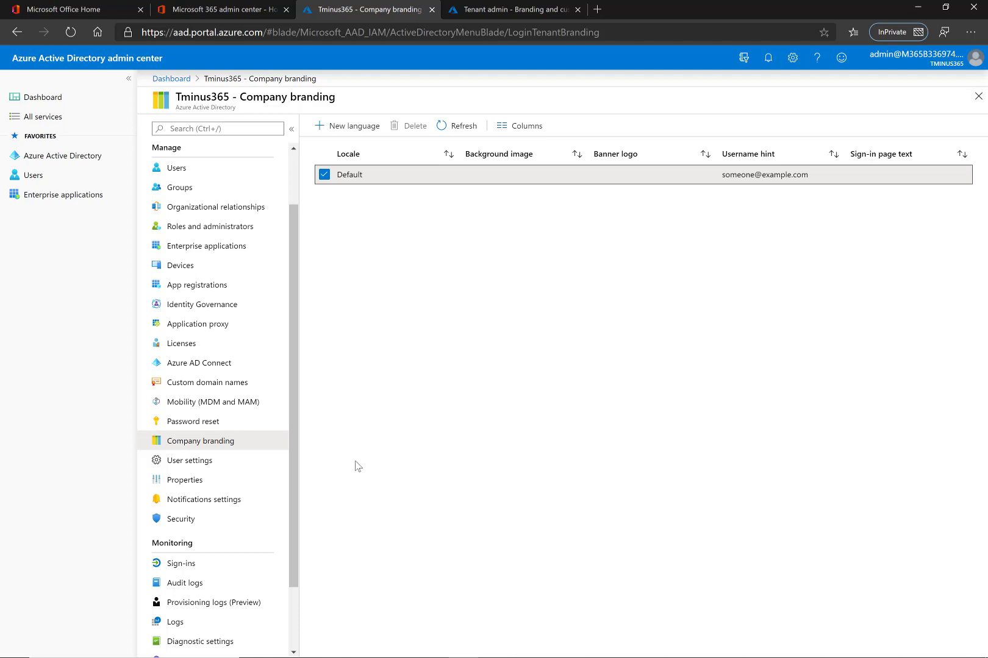
# Go through User settings to the directory Properties and highlight the name Tminus365
pyautogui.click(238, 462)
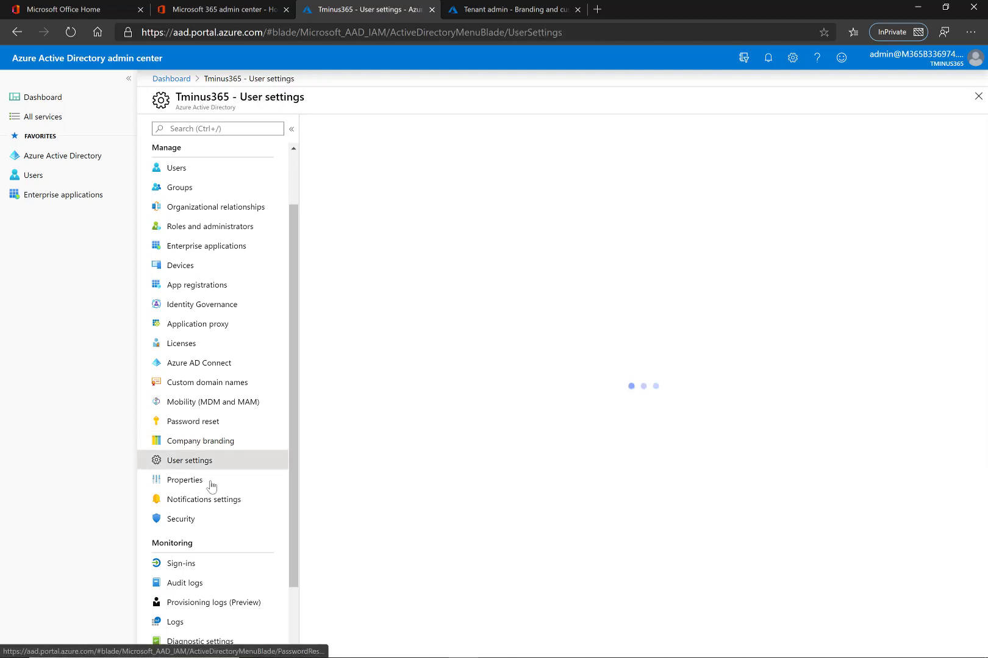
pyautogui.click(211, 486)
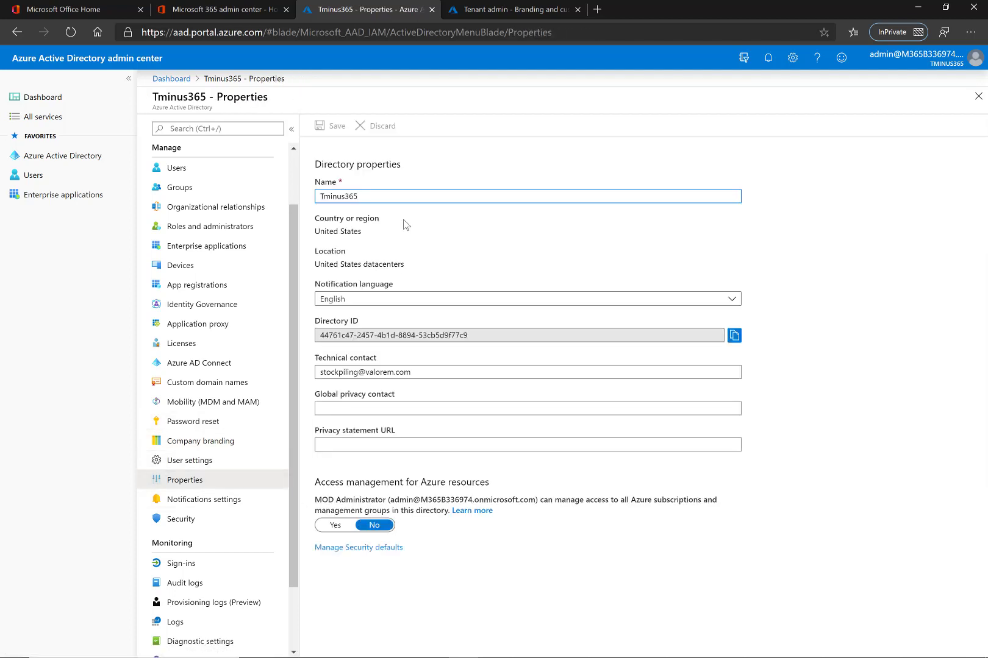
pyautogui.doubleClick(384, 198)
# In Endpoint Manager, go to Devices > Windows > Windows enrollment > Devices to list the Autopilot VMs
pyautogui.click(494, 14)
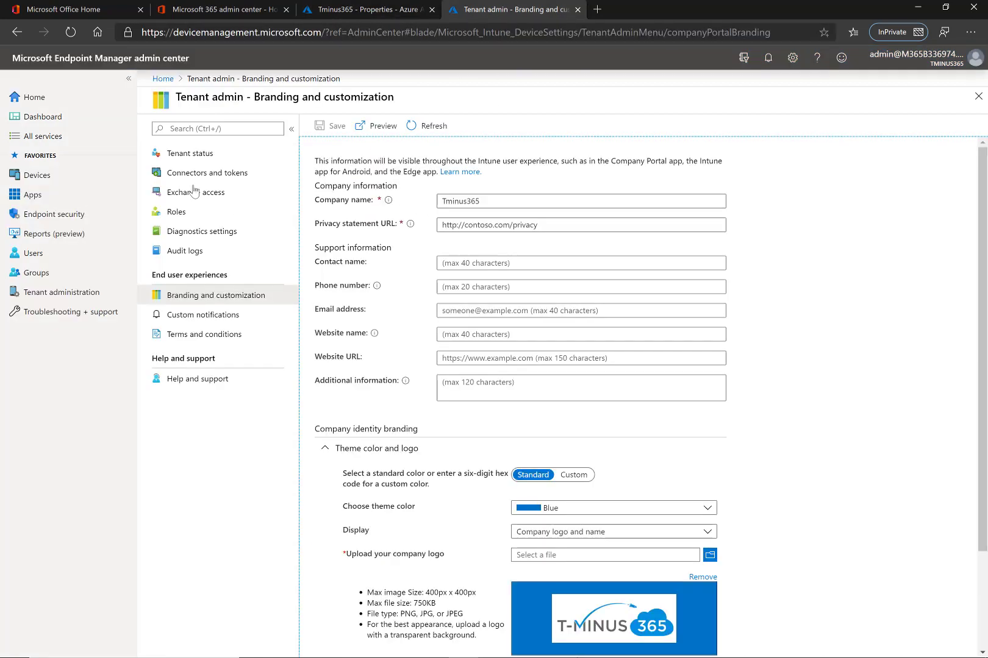
pyautogui.click(97, 176)
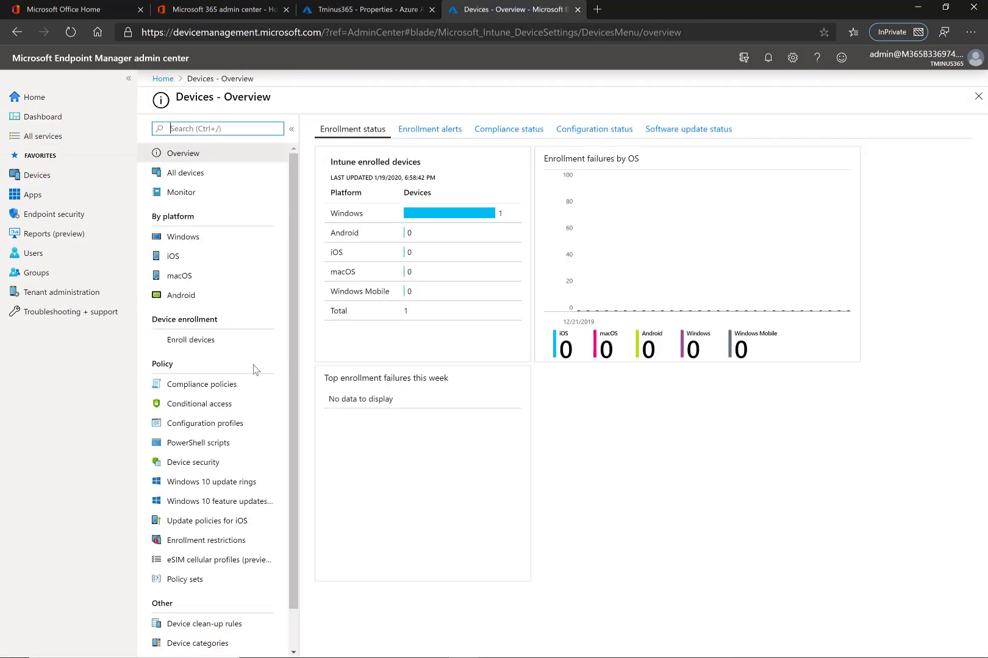
pyautogui.click(196, 241)
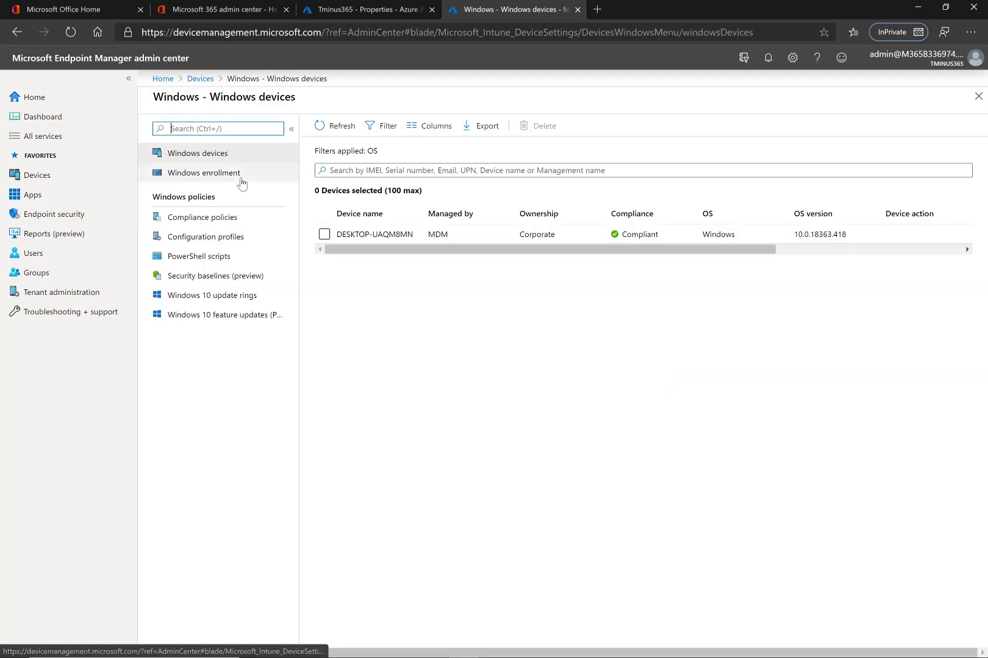
pyautogui.click(242, 174)
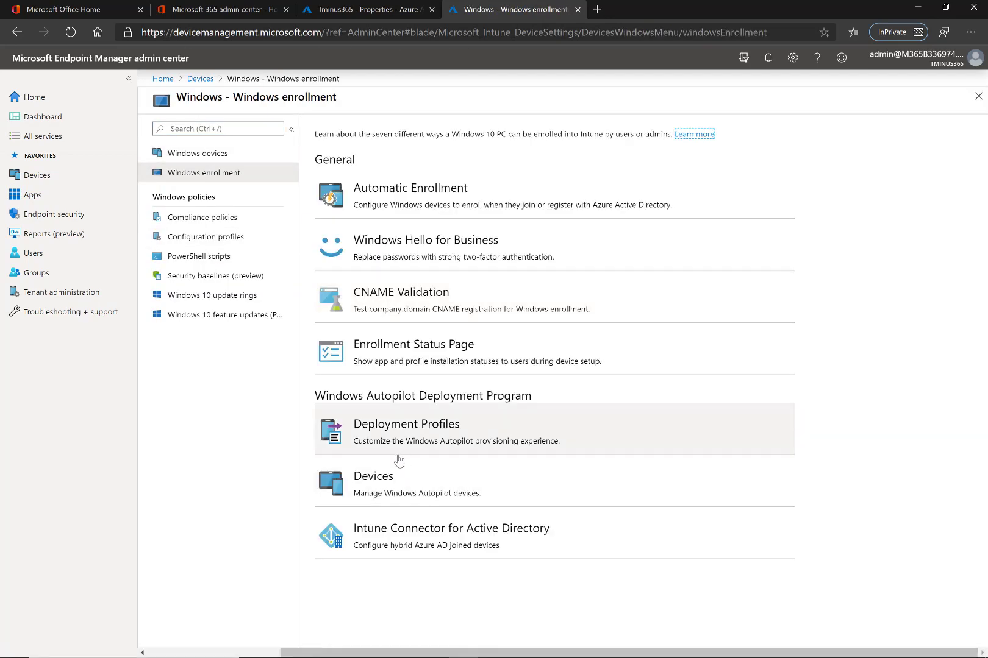
pyautogui.click(542, 478)
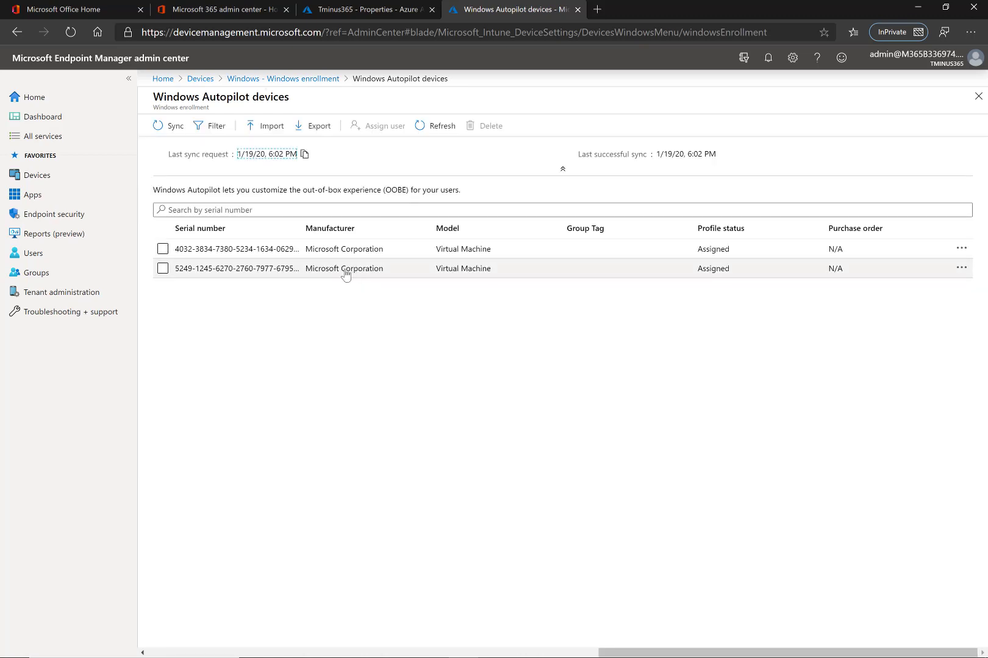
pyautogui.click(345, 271)
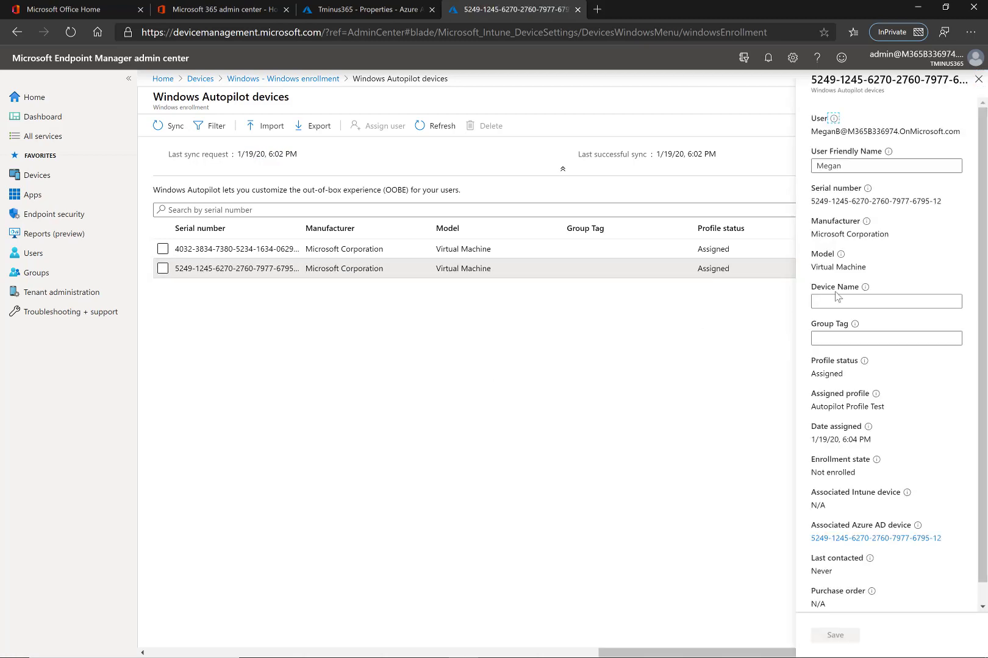
pyautogui.tripleClick(837, 152)
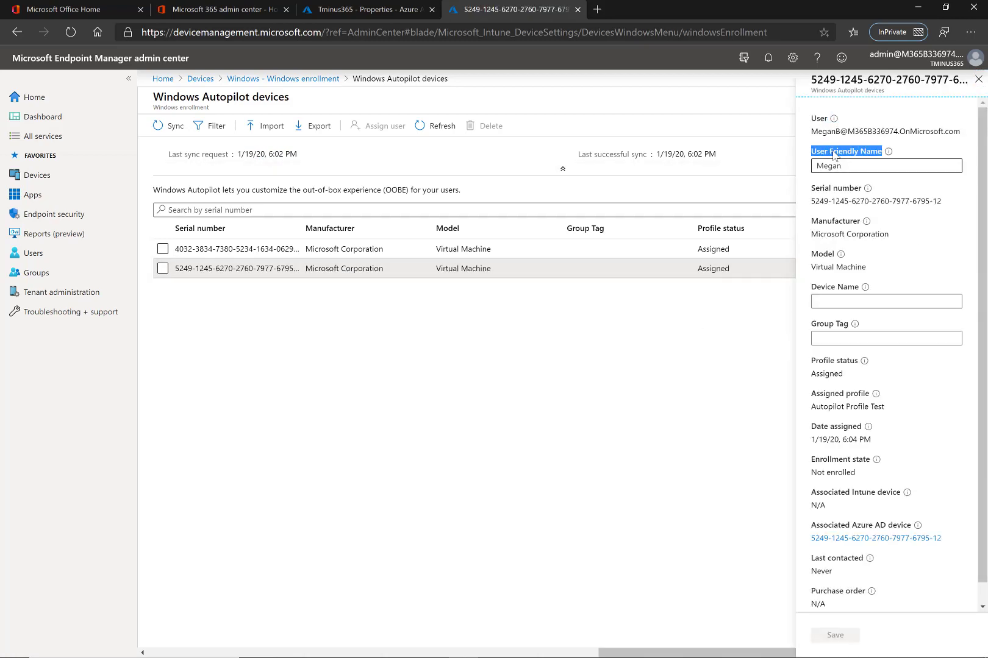
pyautogui.click(860, 165)
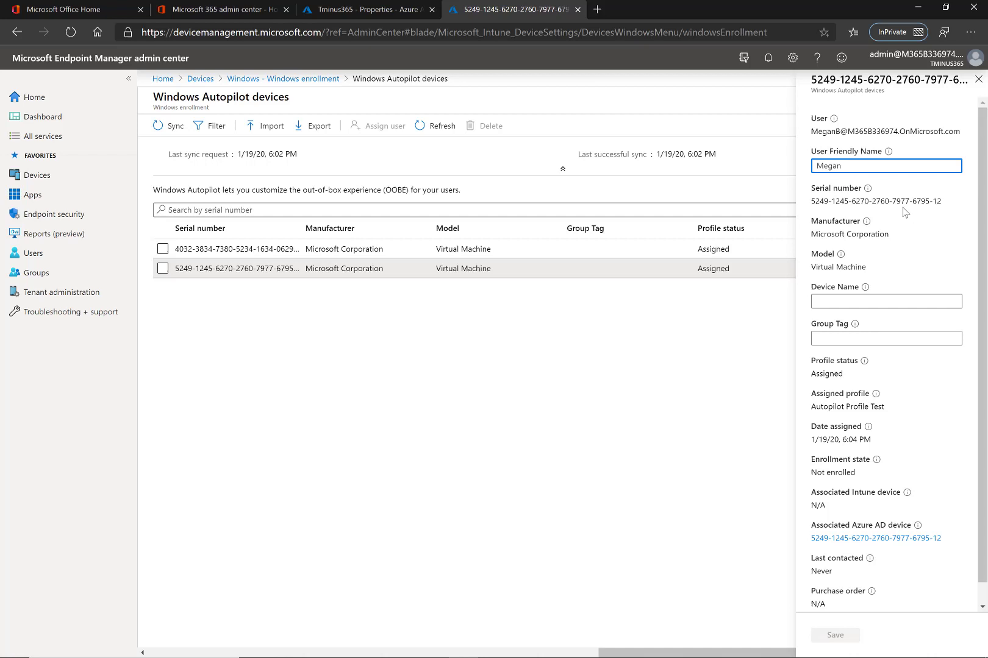
pyautogui.doubleClick(859, 165)
pyautogui.click(852, 171)
pyautogui.click(984, 83)
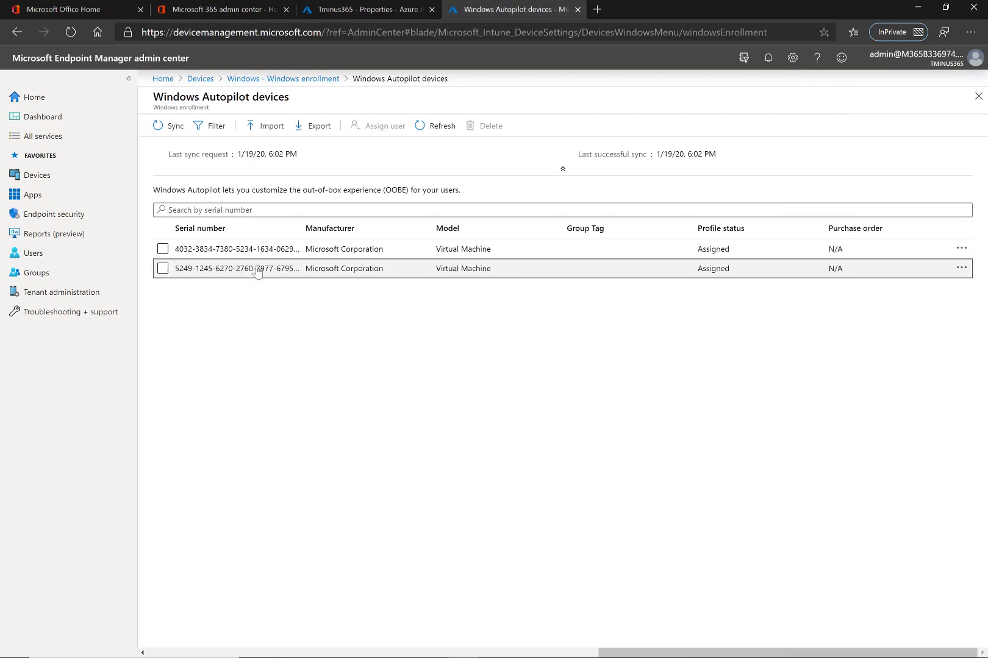
pyautogui.click(163, 249)
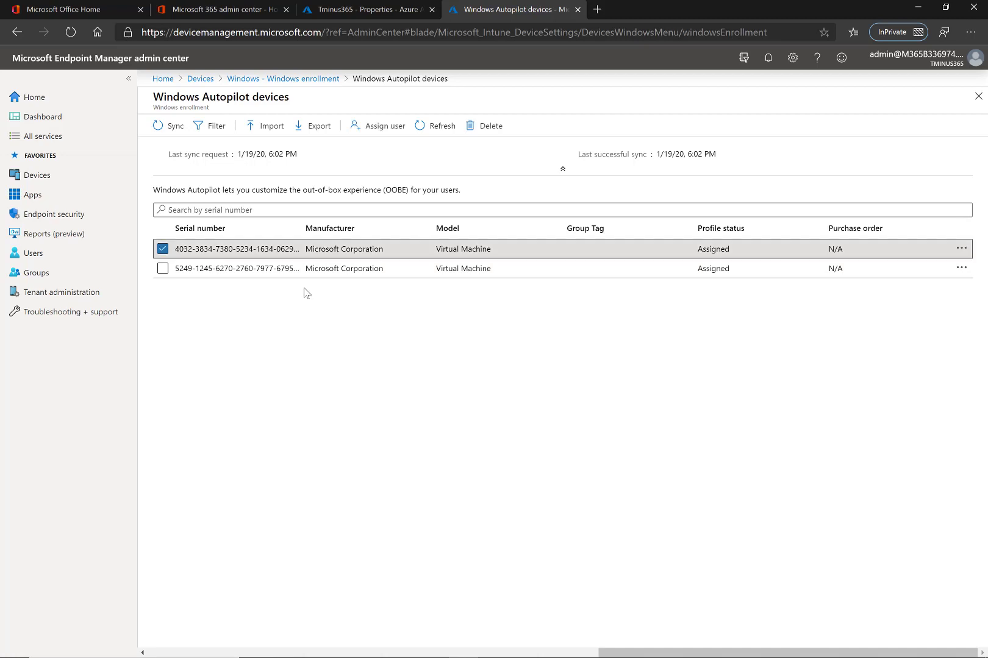
pyautogui.click(369, 130)
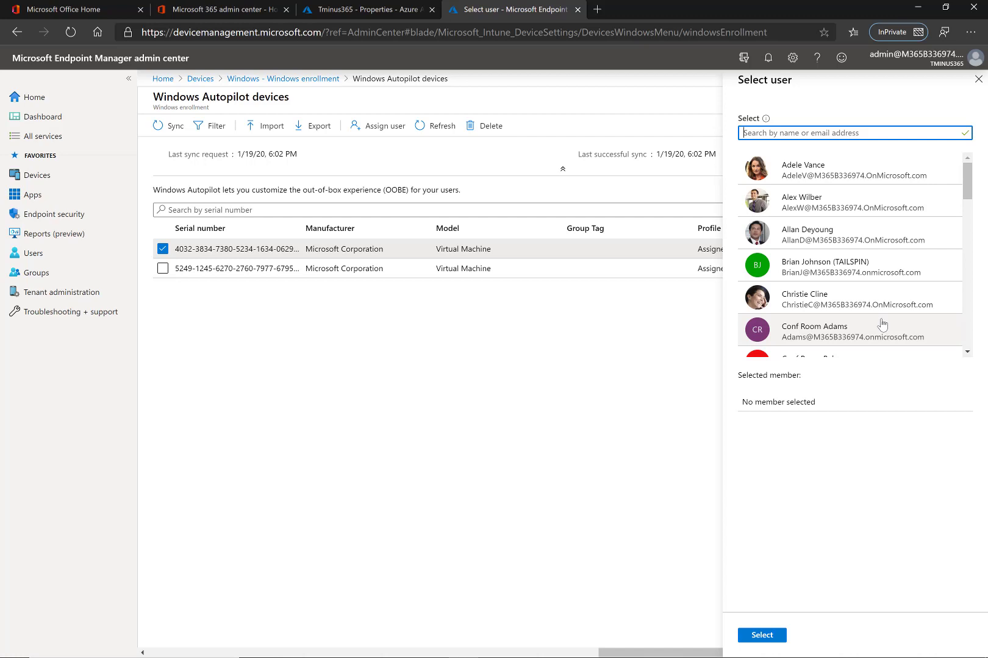
pyautogui.click(978, 80)
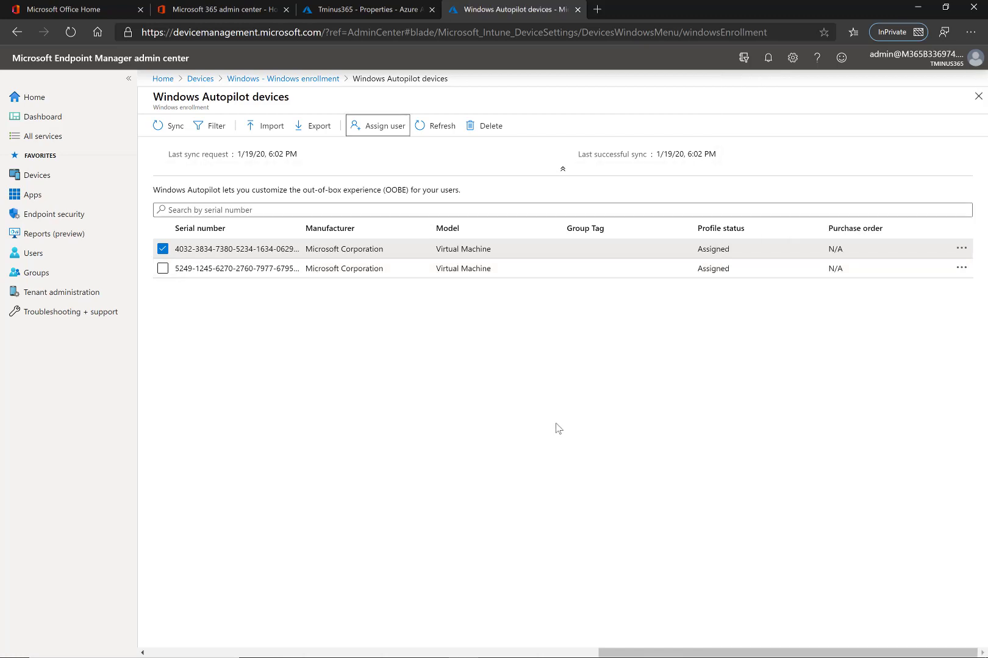
# Bring the AutopilotReset VM window forward to show its Tminus365-branded sign-in screen
pyautogui.hotkey('alt', 'Tab')
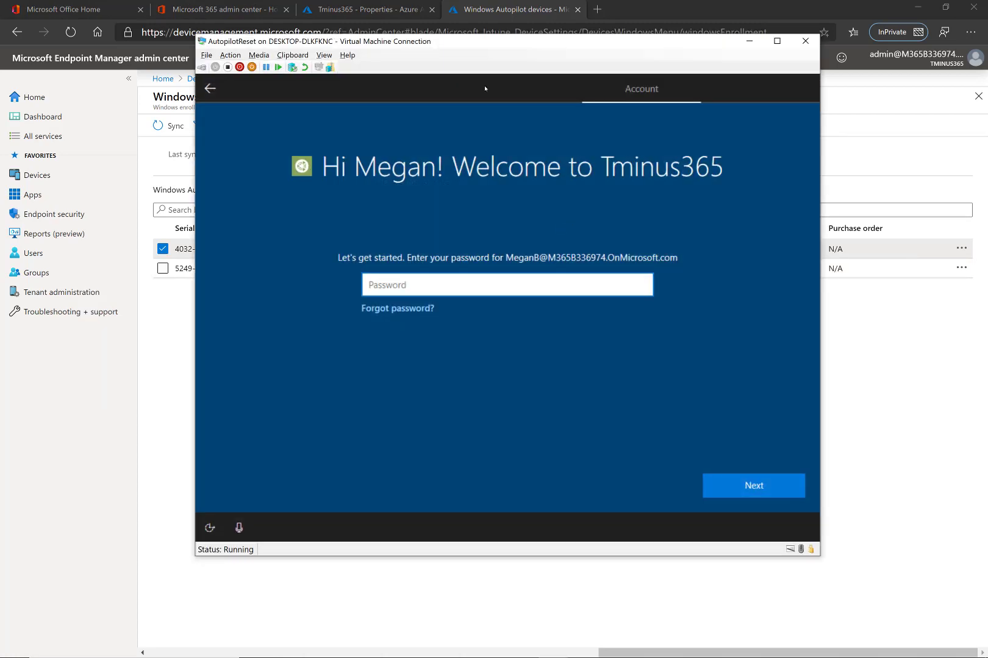